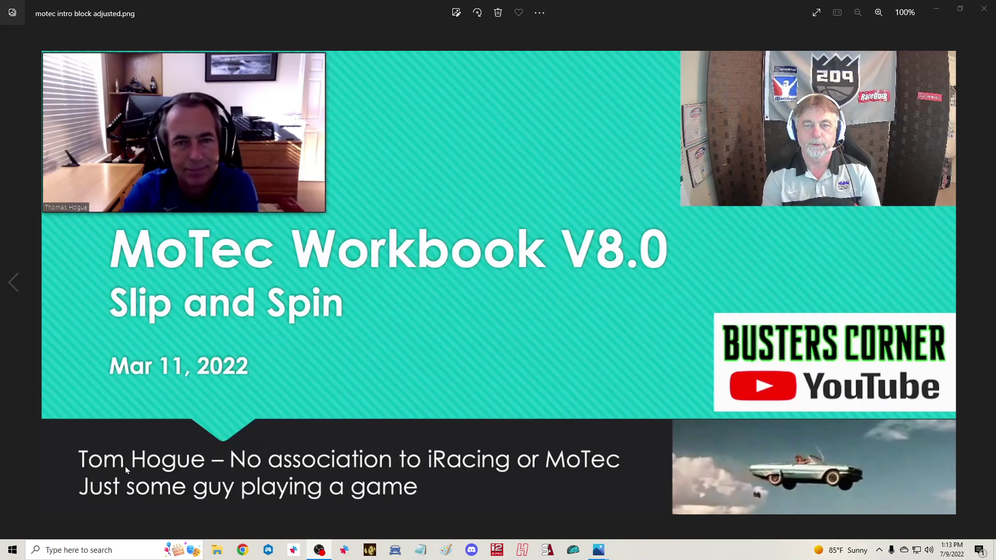
Minimize the Photos window showing the intro slide to reveal the desktop.
click(937, 11)
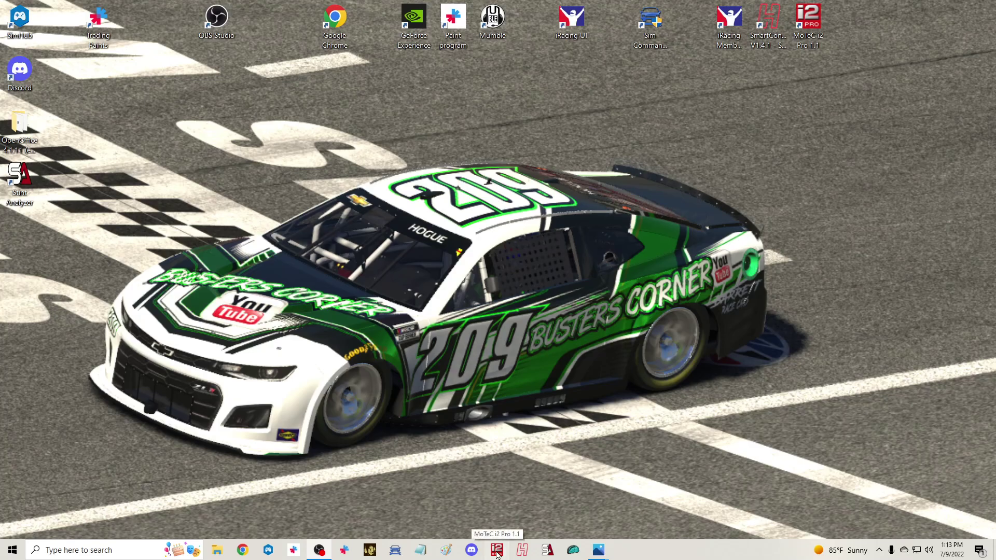
Launch i2 Pro and load the 3:19:50 PM New Hampshire oval log into the Next Gen workbook.
click(497, 551)
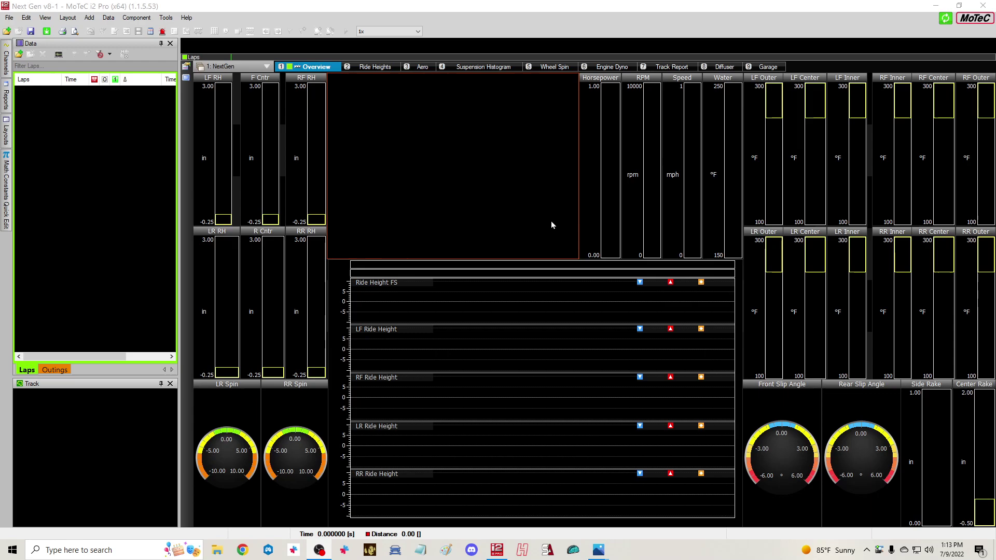
click(8, 32)
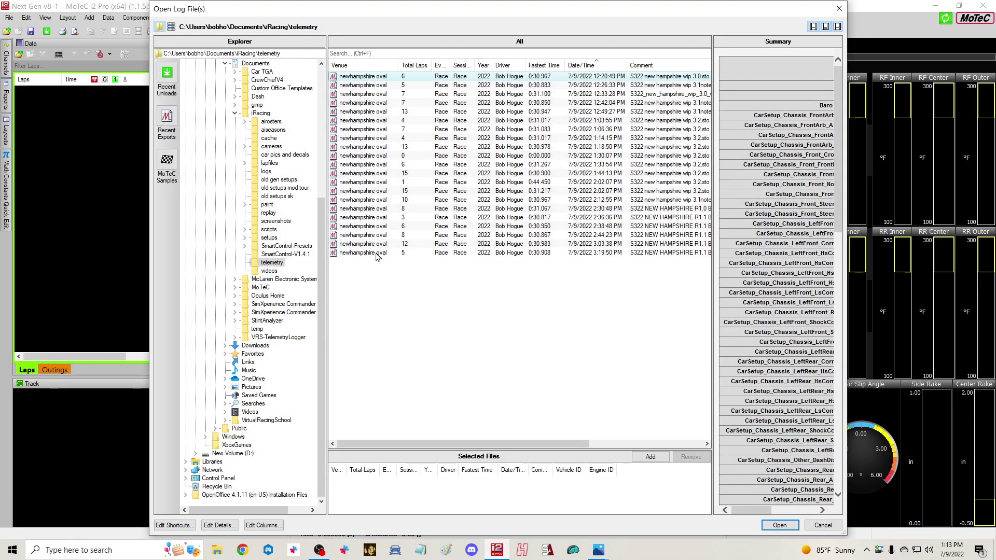
click(377, 253)
click(780, 525)
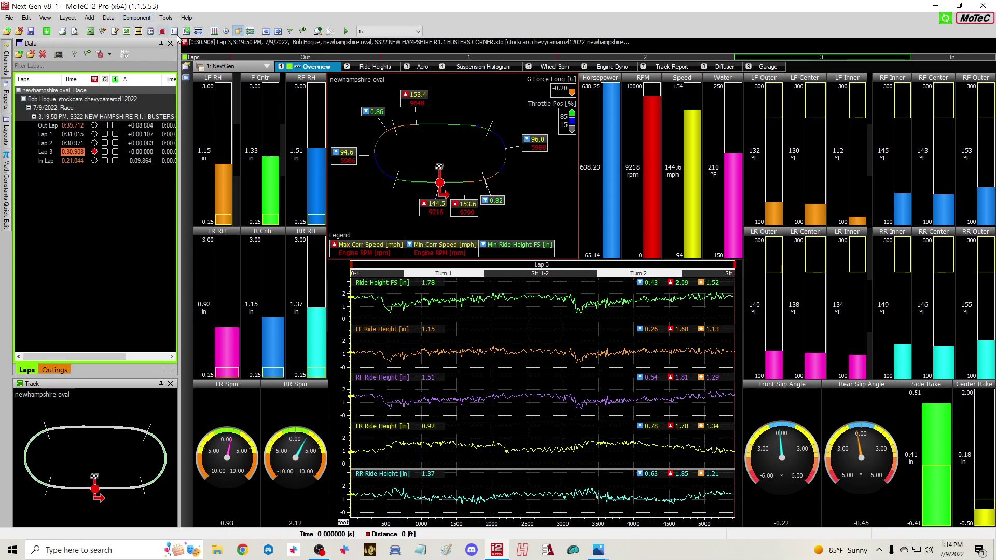
Open Tools > Maths and select the LR Ride Height [in] expression.
click(166, 19)
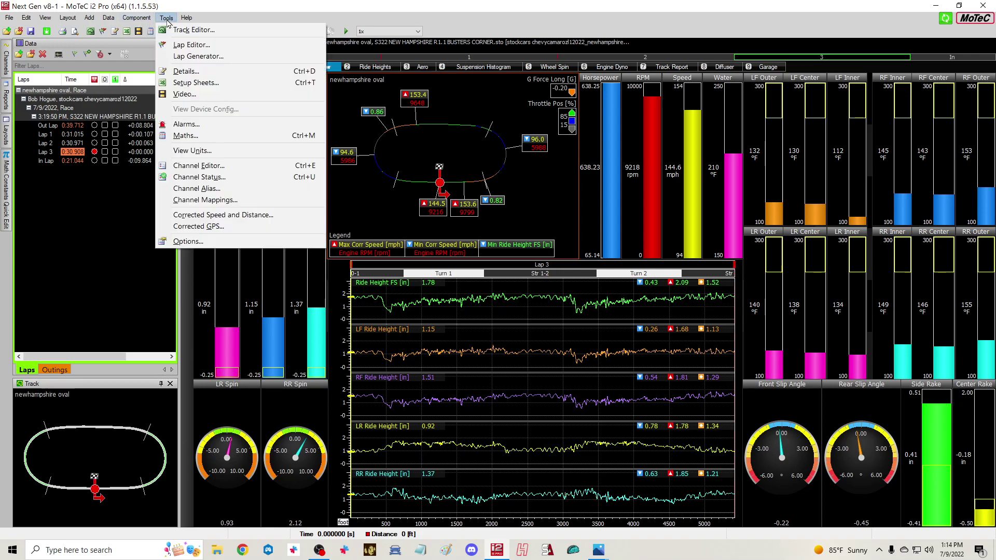
click(202, 139)
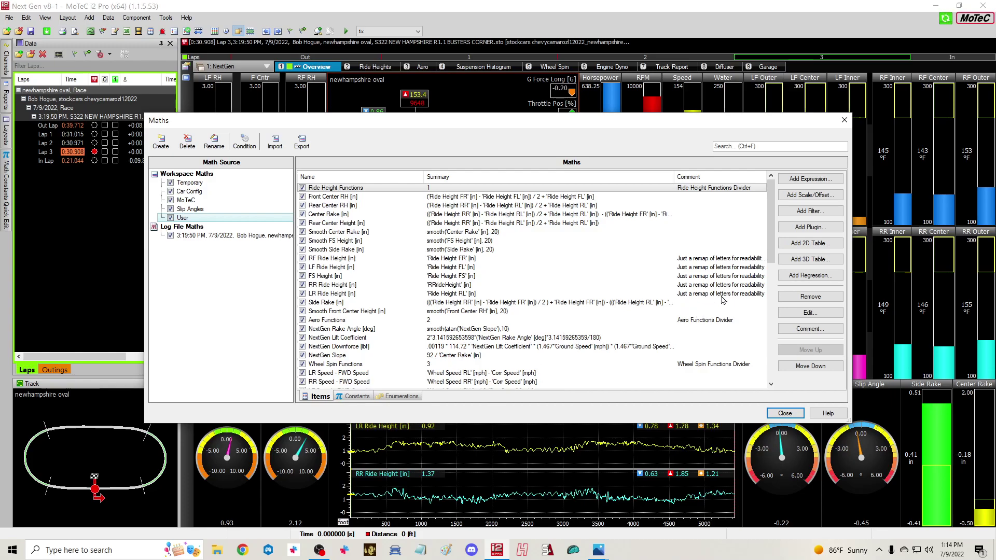
click(440, 294)
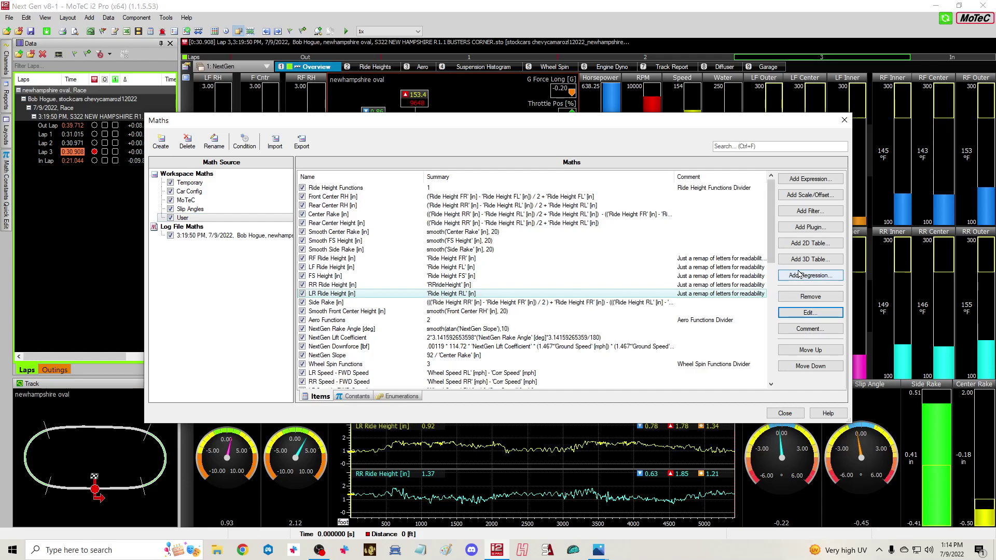
Change the LR Ride Height expression to 'Ride Height RL' [in] - .5, then apply and confirm it.
click(808, 313)
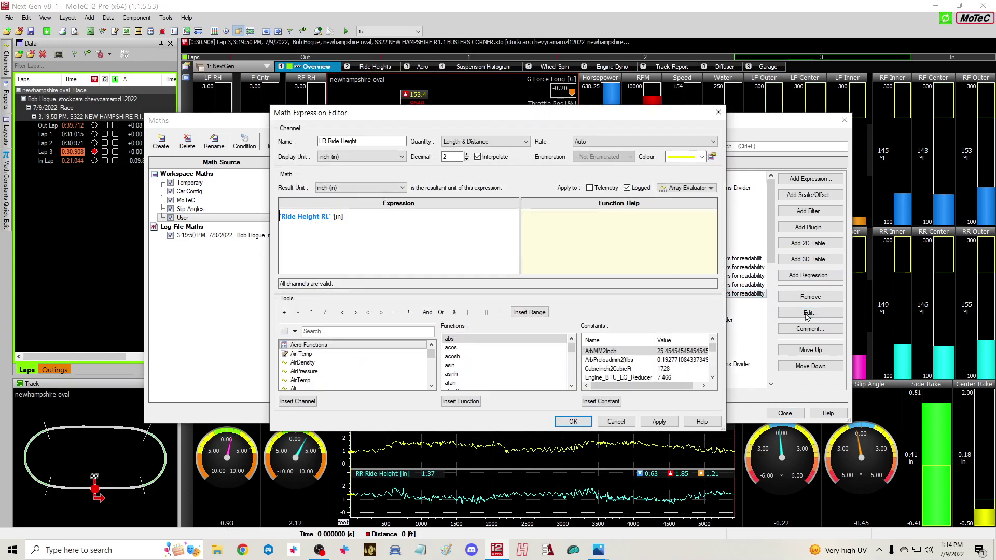
click(359, 216)
text(*)
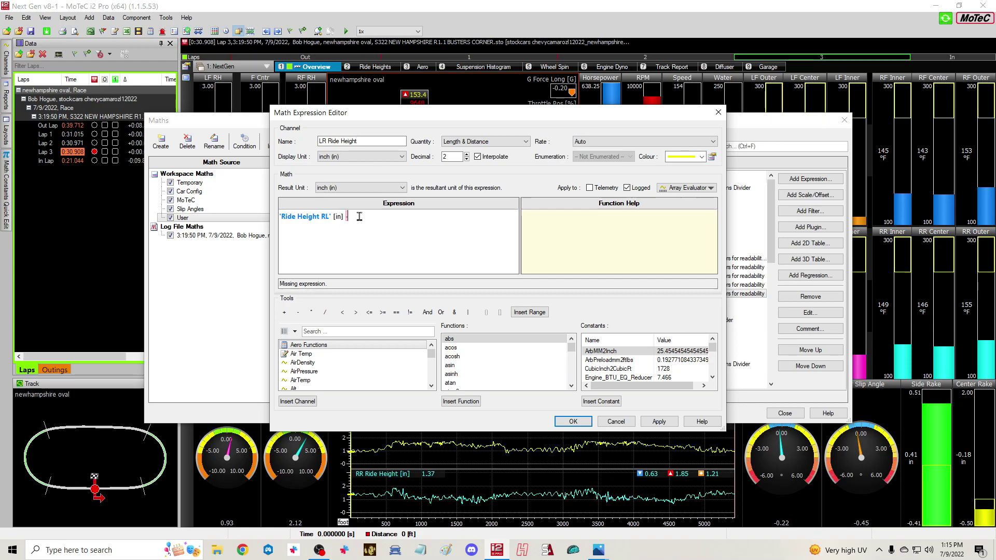
text(.5)
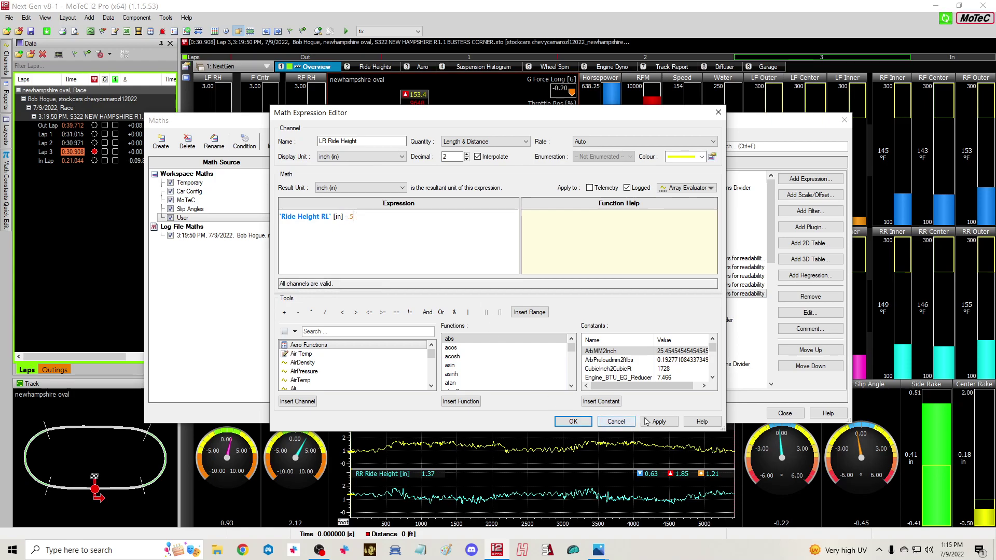
click(658, 422)
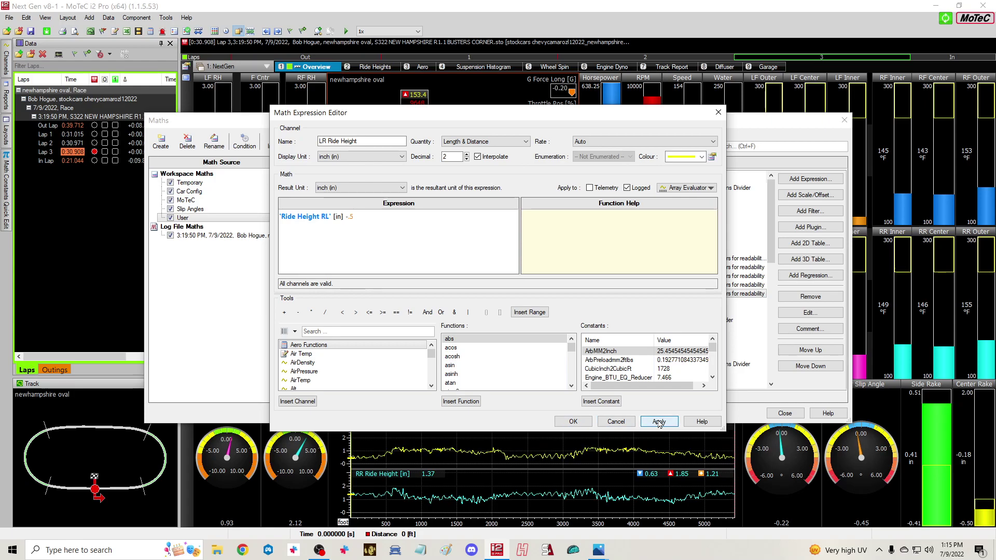
click(581, 423)
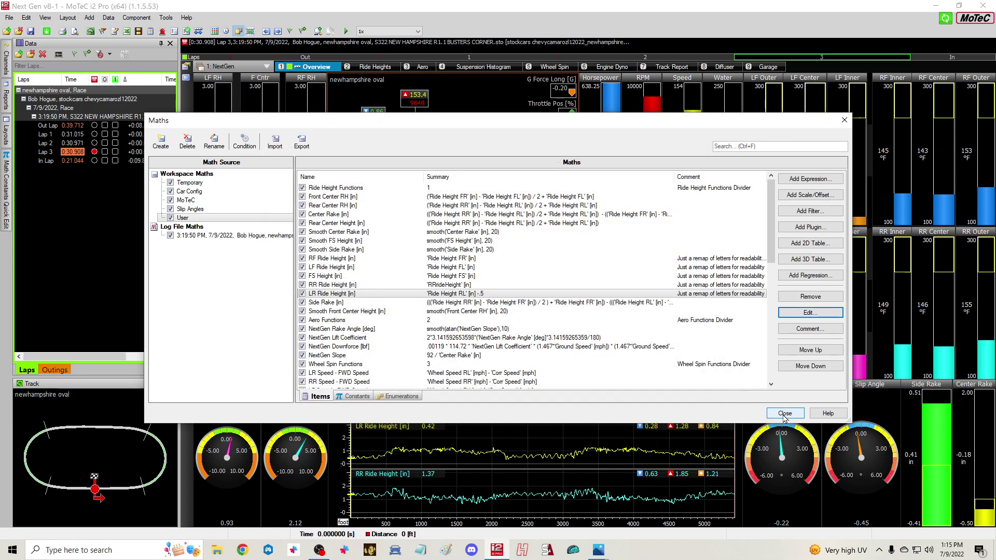
Check LR Ride Height now reads 0.42 on Ride Heights, then select the Overview's LR RH gauge.
click(784, 414)
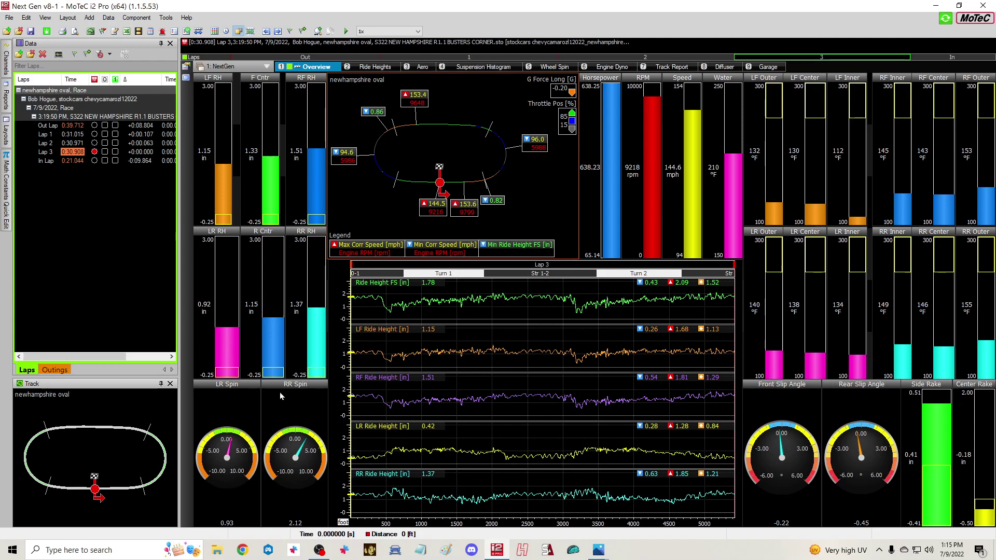
click(382, 67)
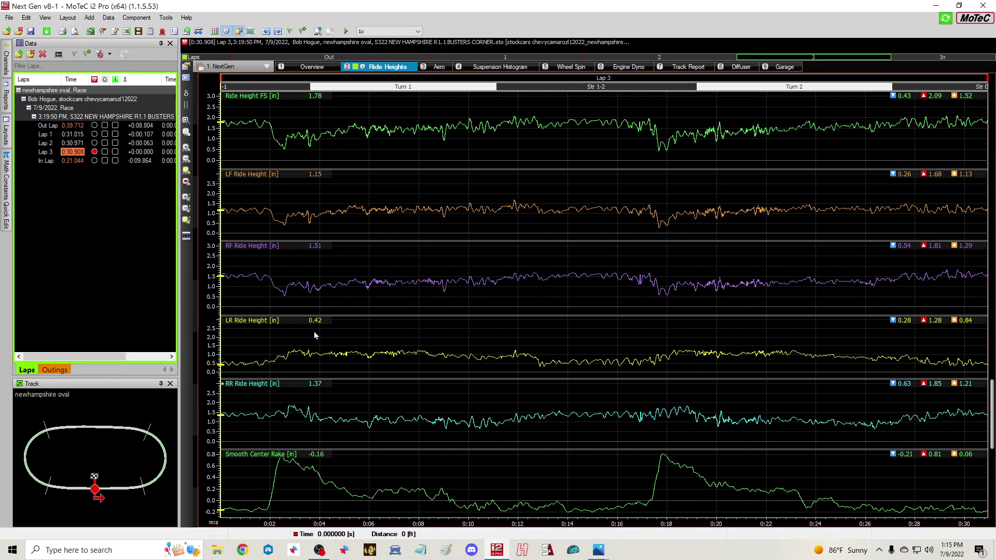
click(315, 66)
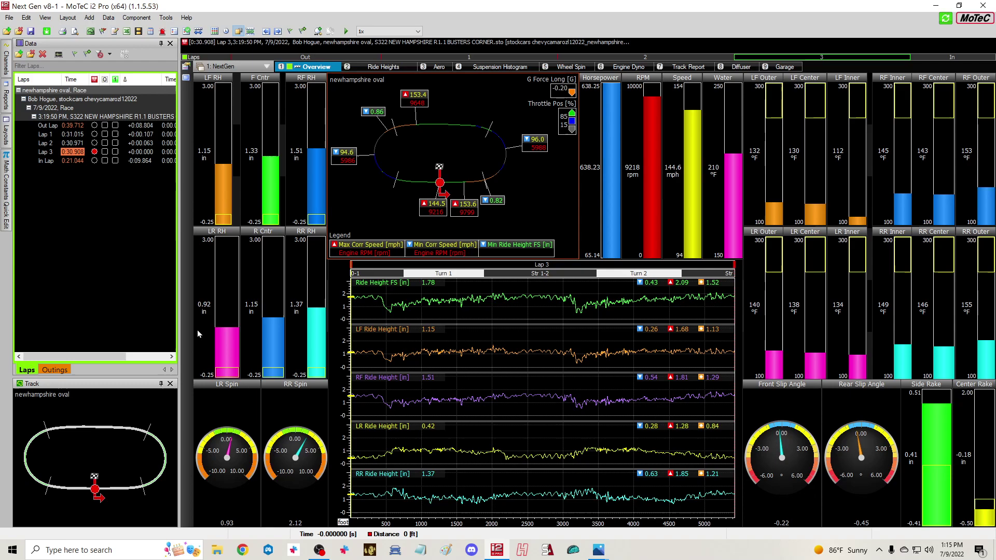
click(222, 265)
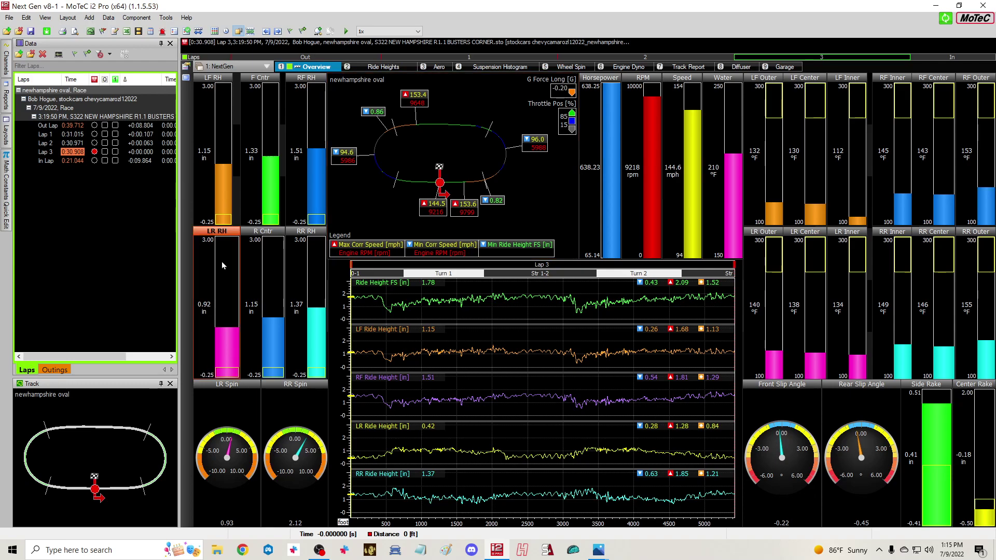
Open the LR RH gauge's properties and inspect its current Ride Height RL channel.
right_click(222, 265)
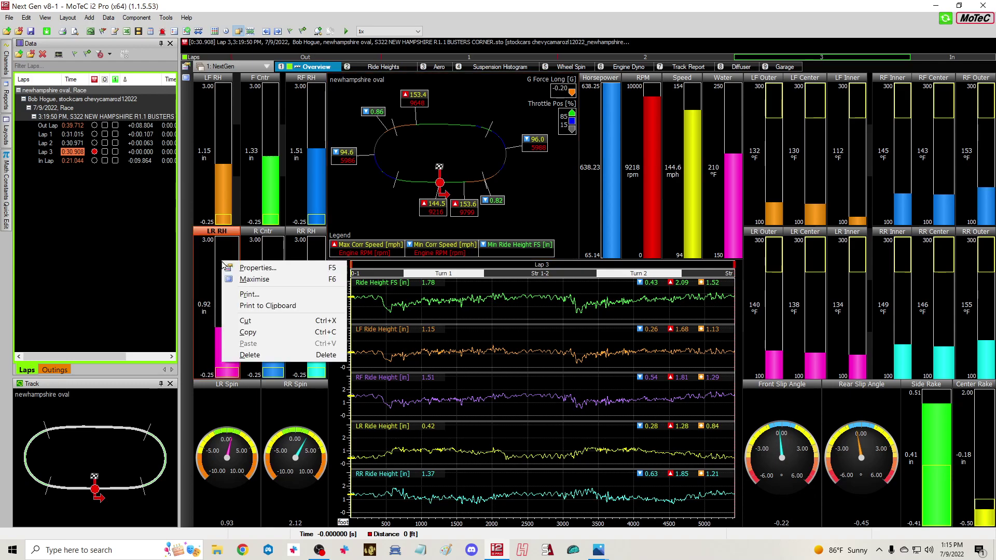
click(249, 269)
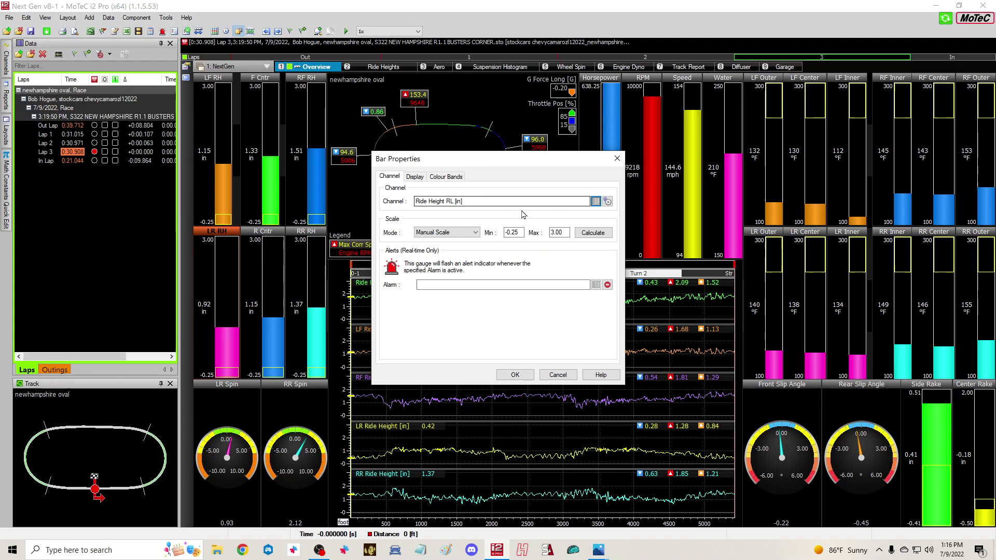
click(608, 202)
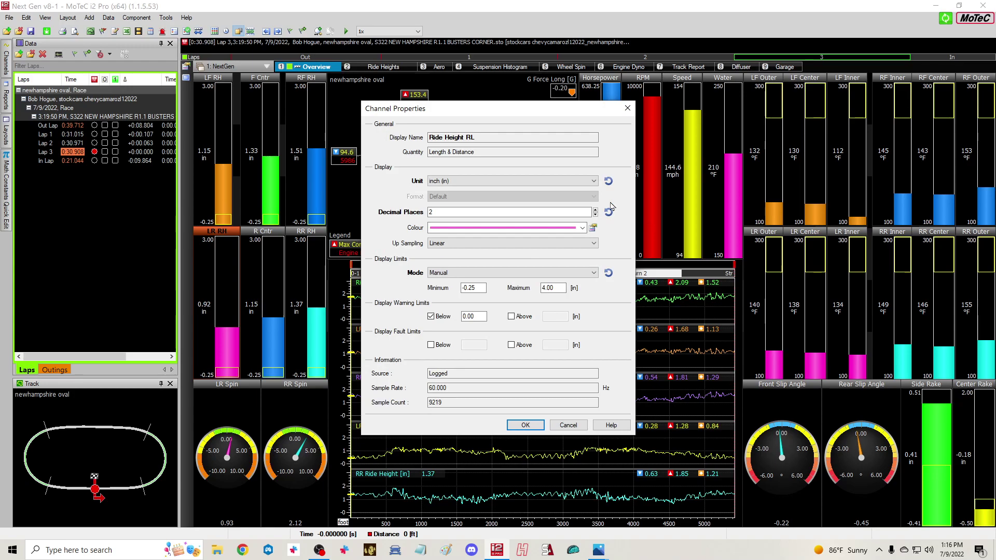
click(628, 108)
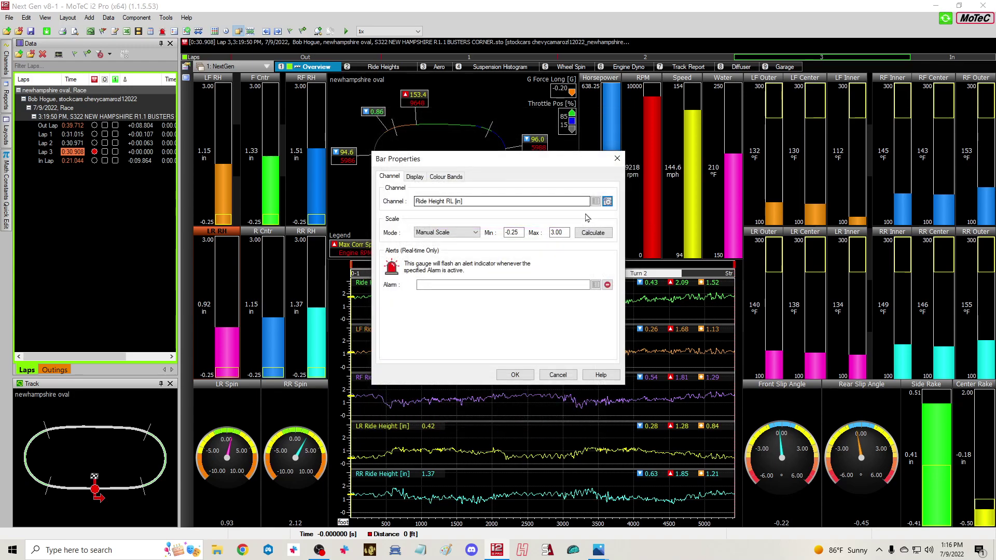
Switch the LR RH bar gauge's channel to LR Ride Height and confirm Bar Properties.
click(596, 202)
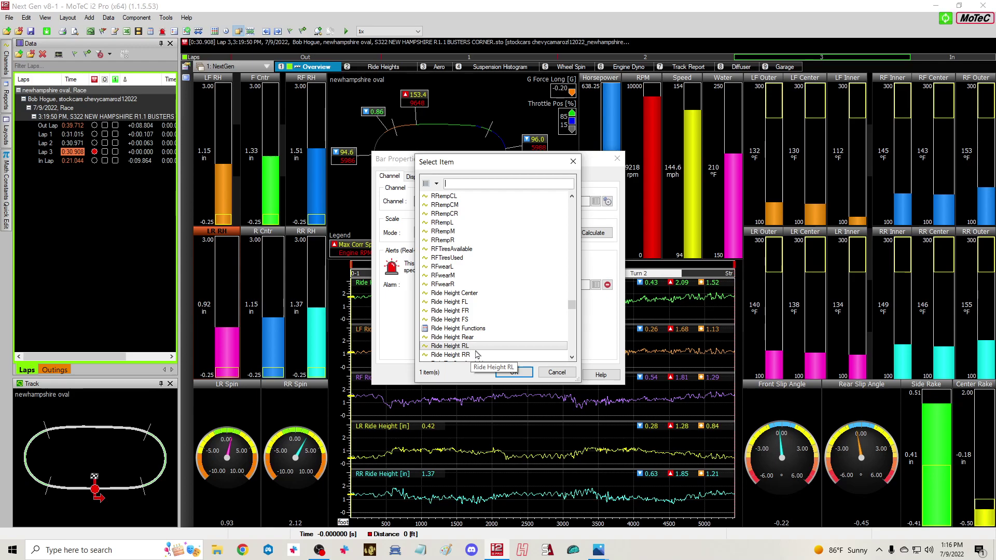
scroll(486, 270, up, 10)
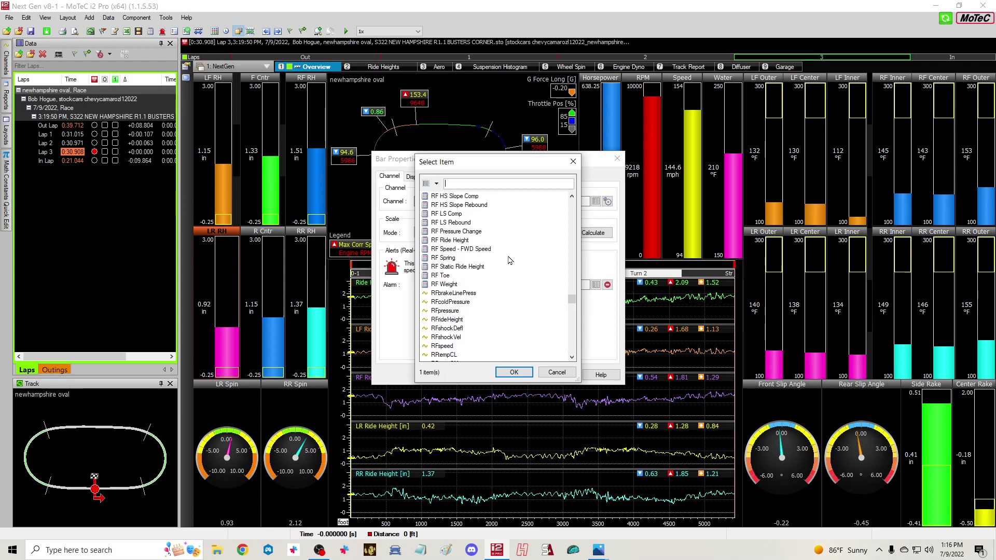
scroll(501, 217, up, 9)
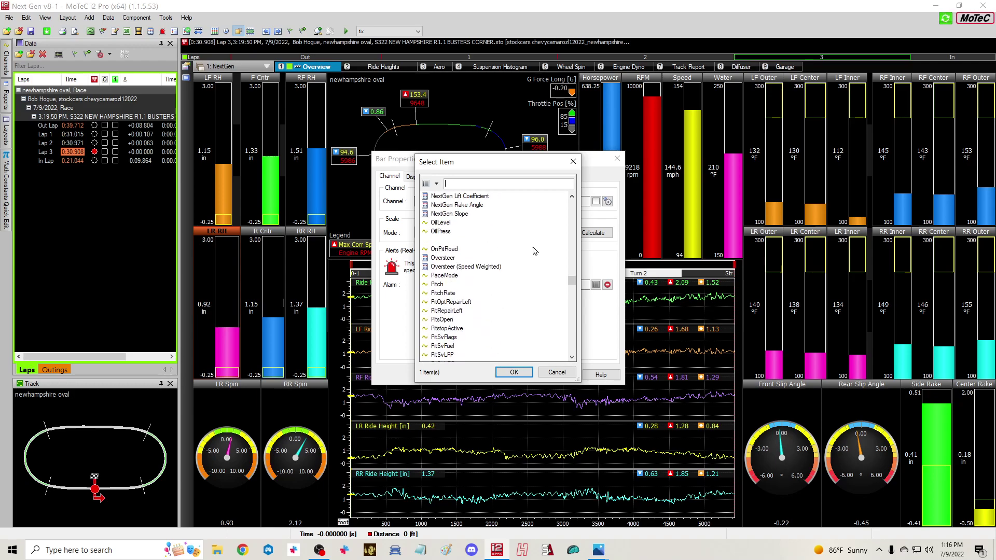
drag(572, 280, 572, 252)
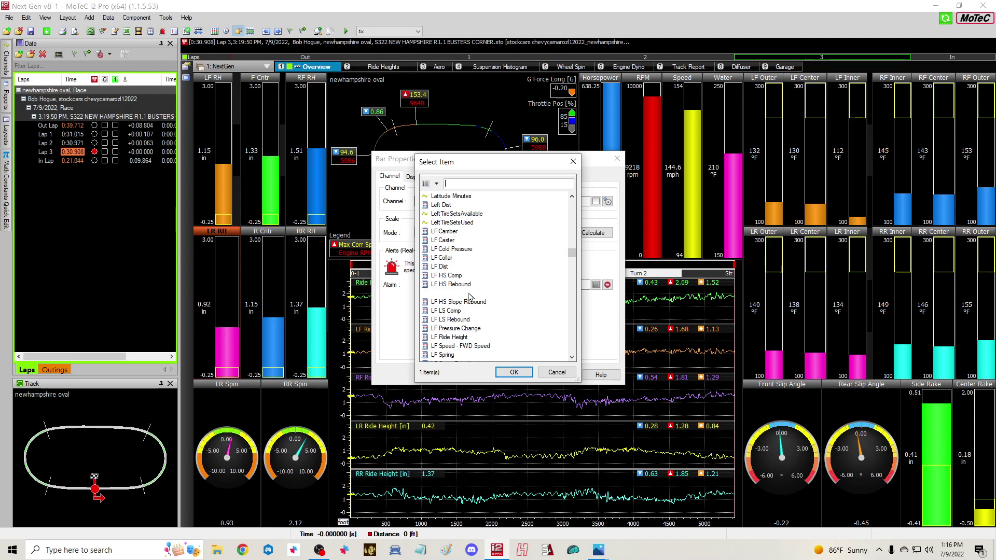
scroll(456, 314, down, 6)
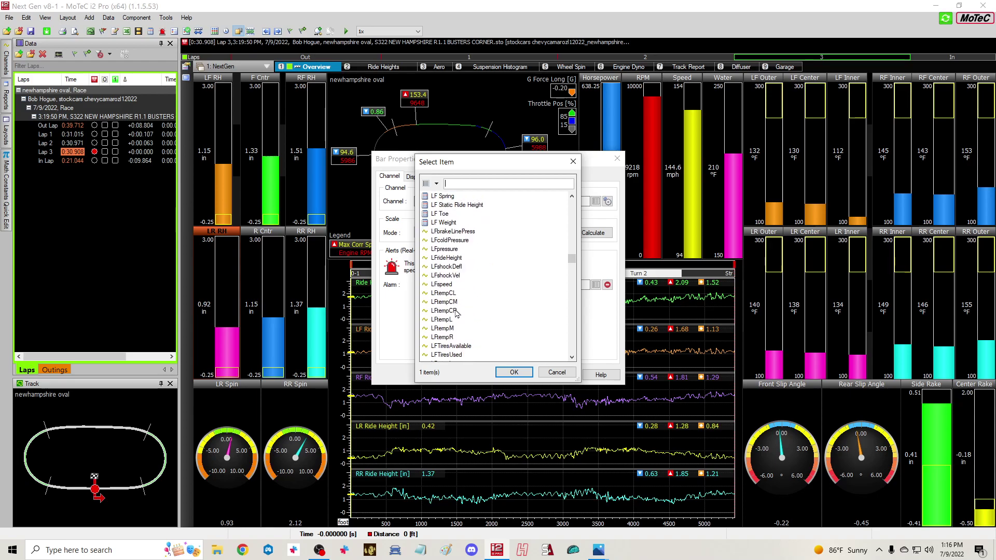
scroll(456, 314, down, 3)
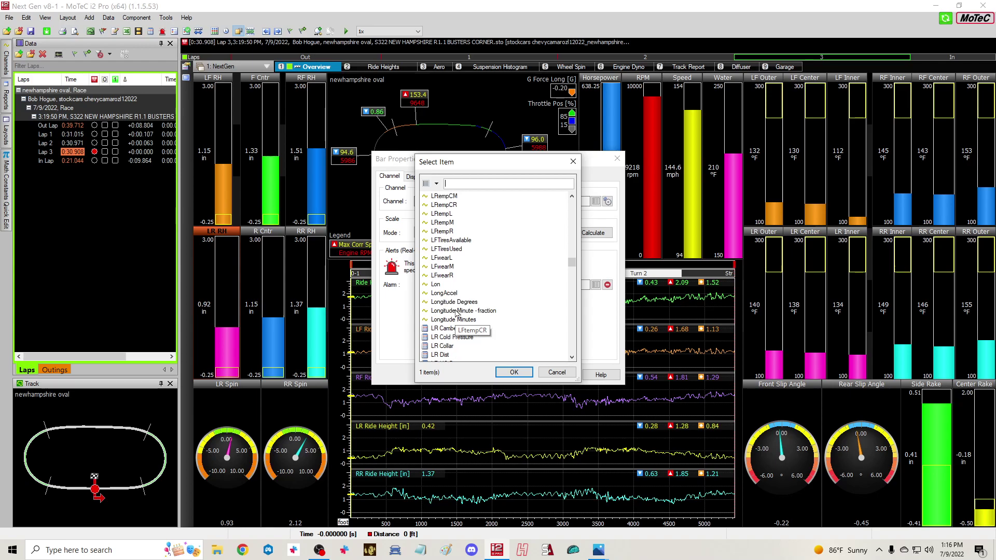
scroll(456, 313, down, 3)
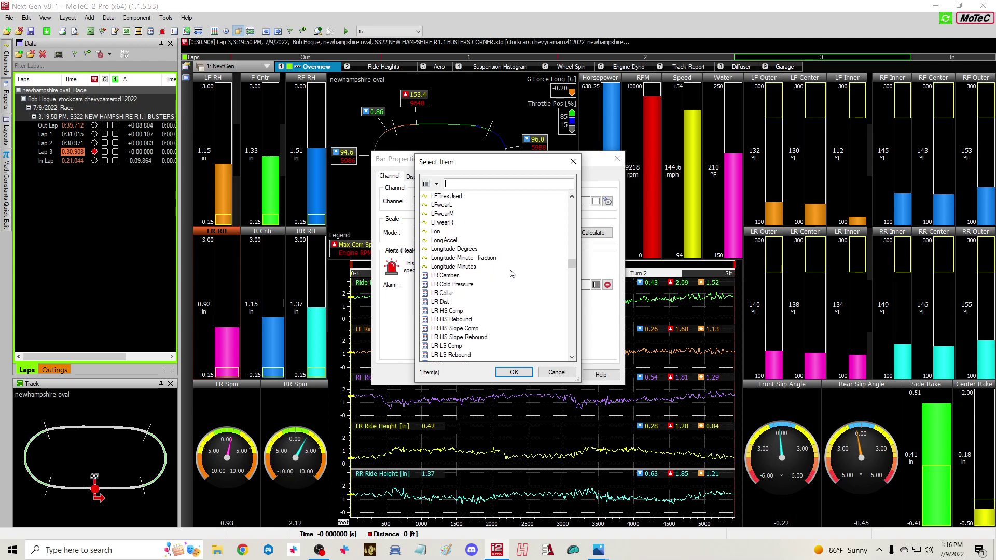
scroll(508, 276, down, 1)
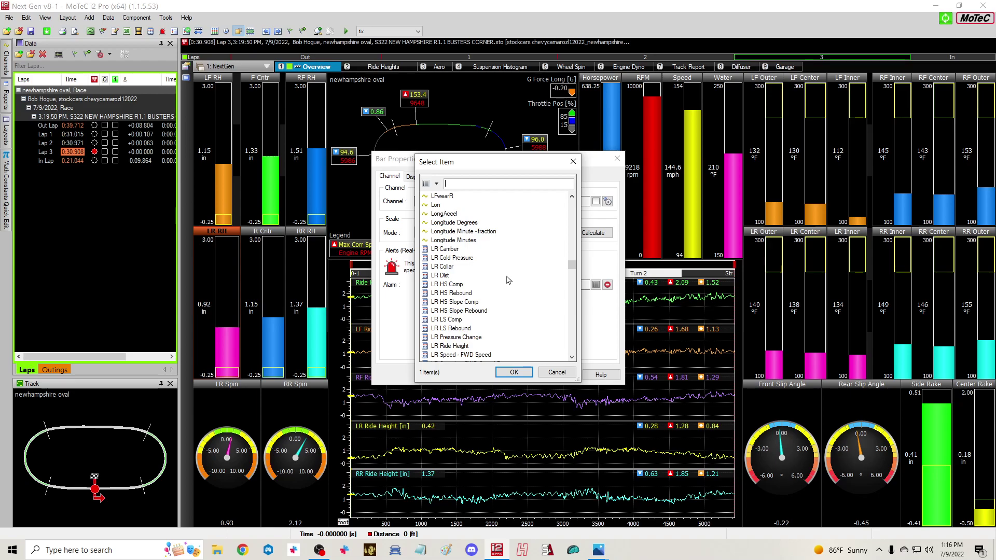
scroll(484, 339, down, 1)
click(450, 321)
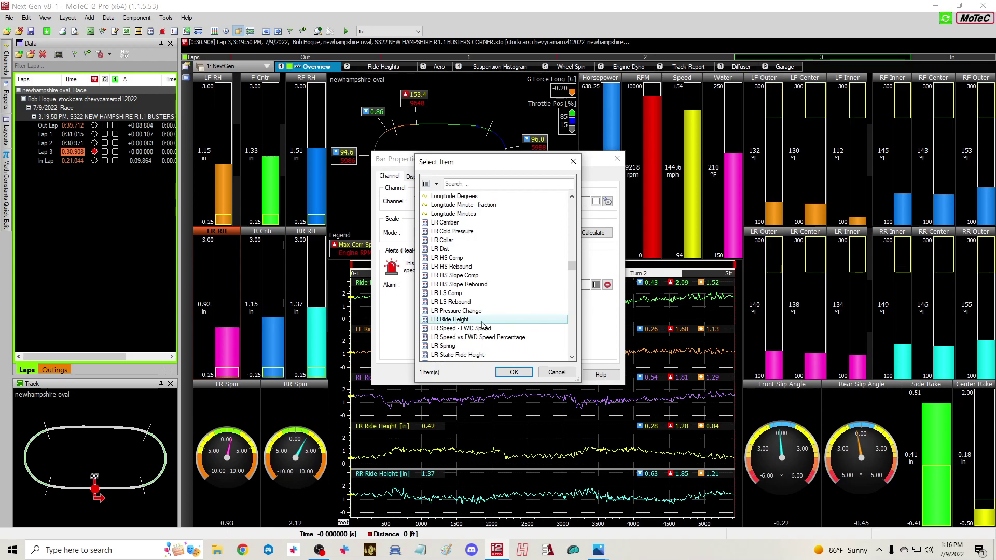
click(515, 373)
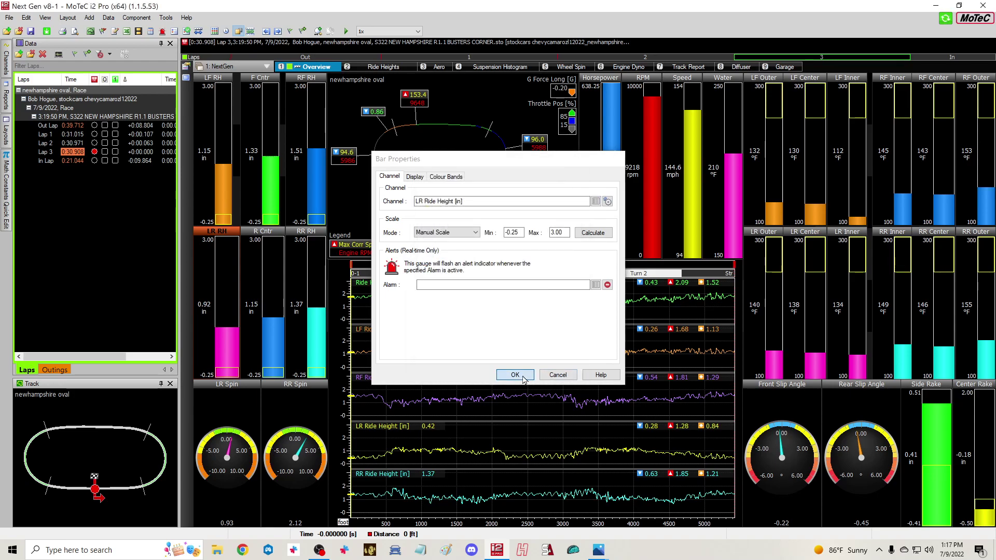
click(518, 375)
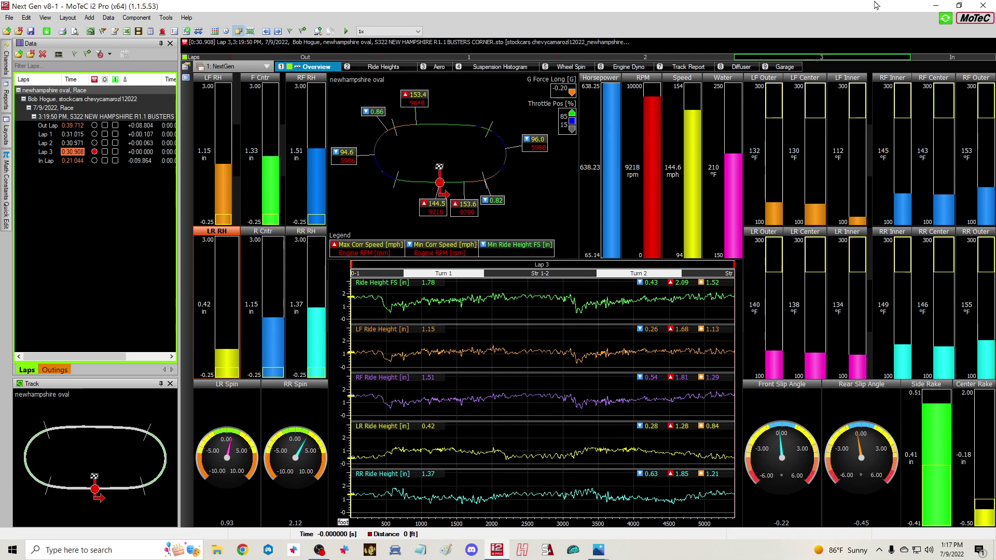
Close and relaunch i2, reloading the 7/9/2022 3:19:50 PM log to verify the gauge.
click(984, 6)
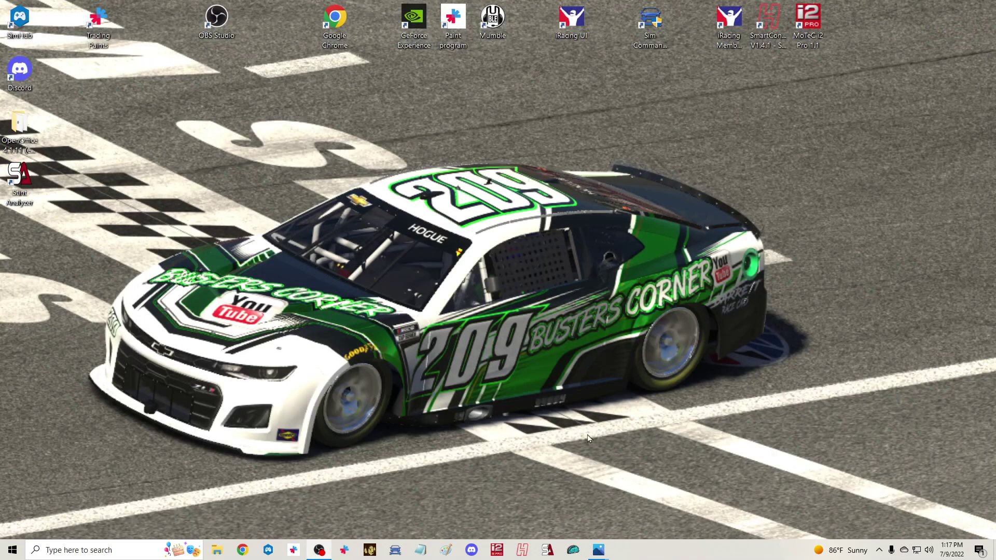
click(498, 550)
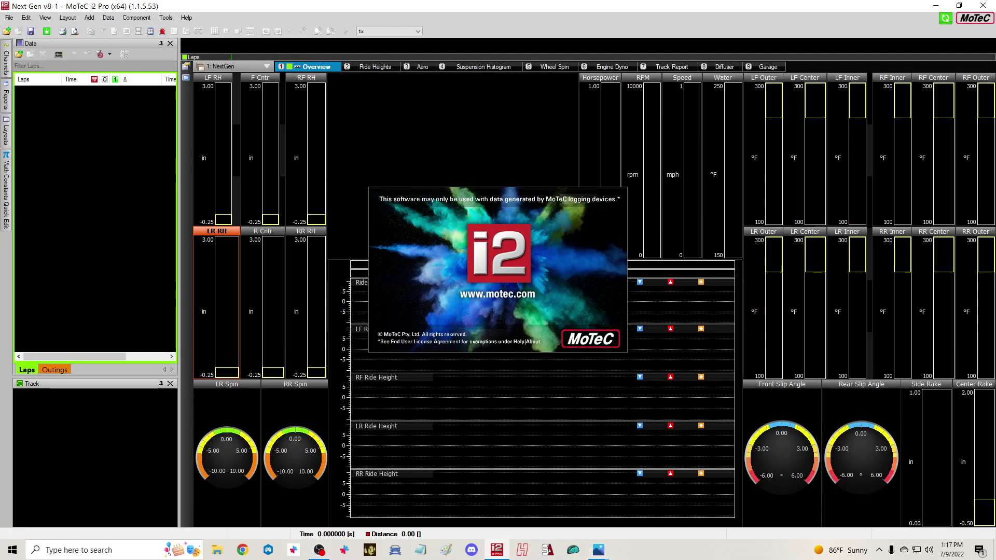
click(8, 32)
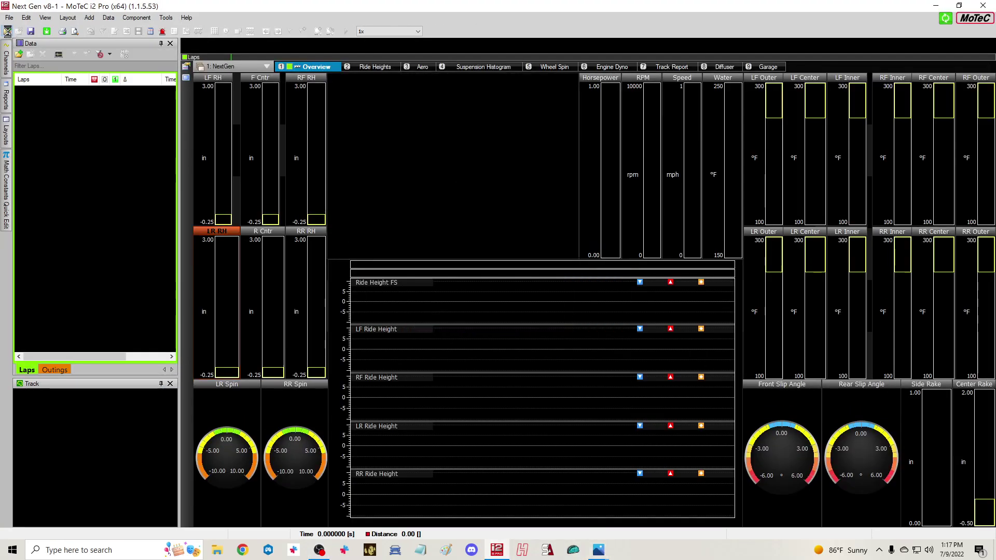
click(368, 253)
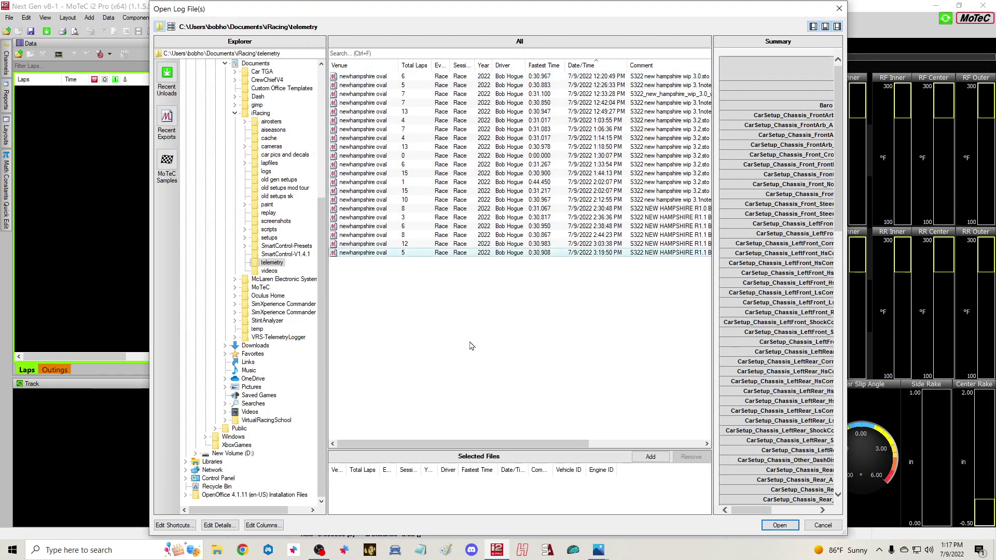
click(779, 526)
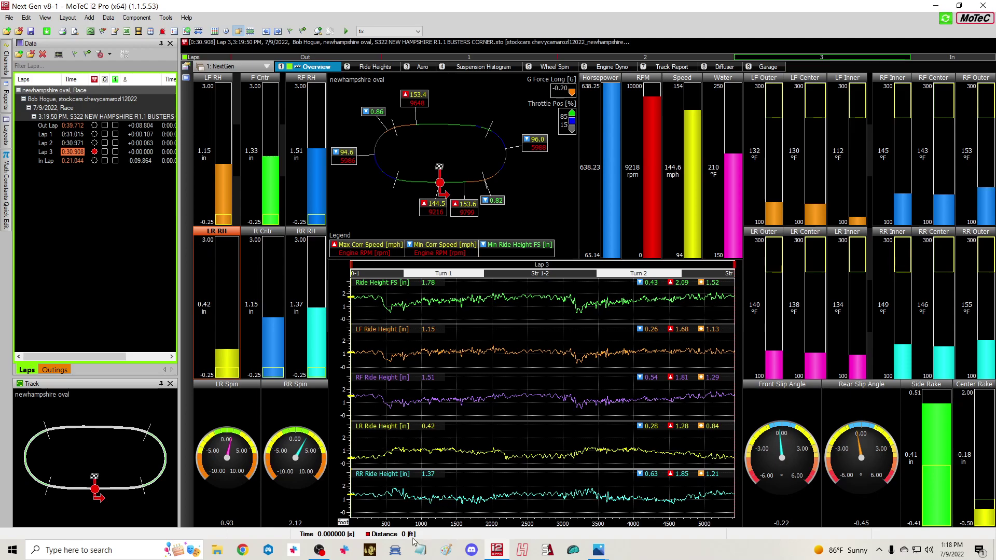
click(472, 551)
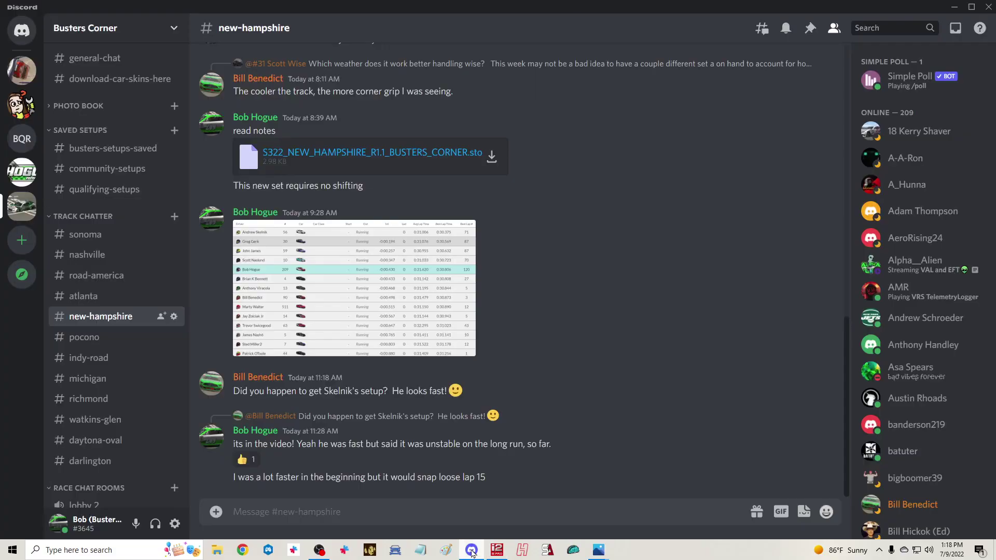
scroll(135, 410, down, 5)
scroll(135, 410, down, 2)
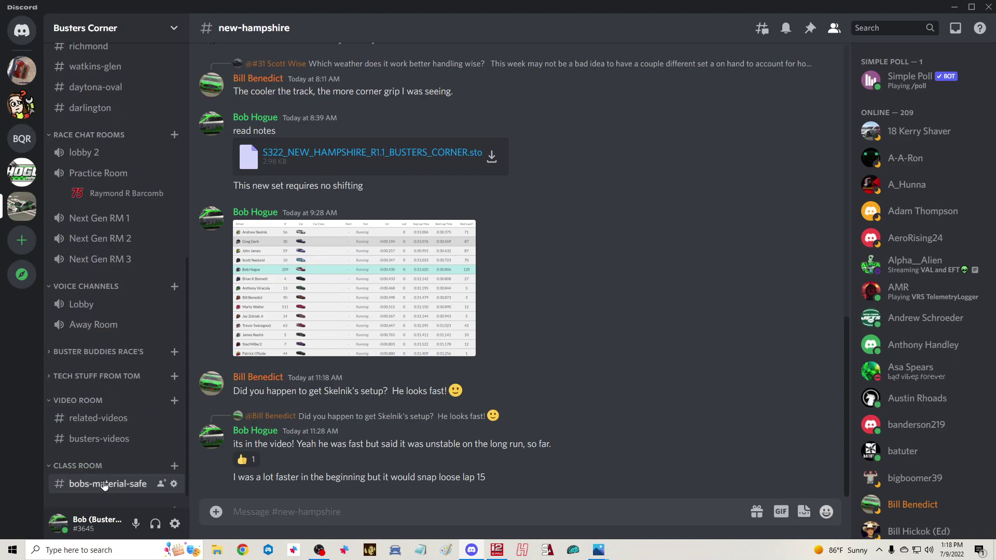
click(110, 485)
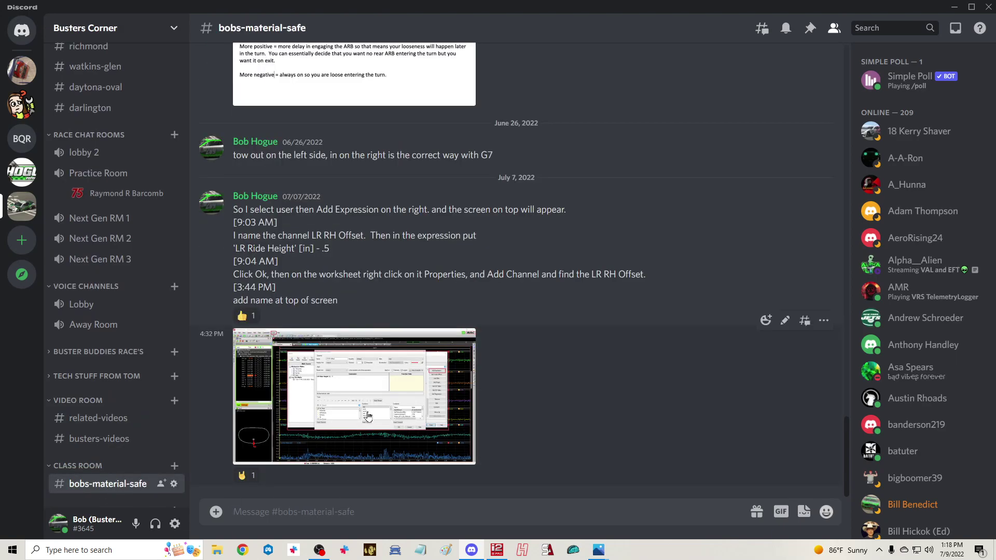
click(358, 395)
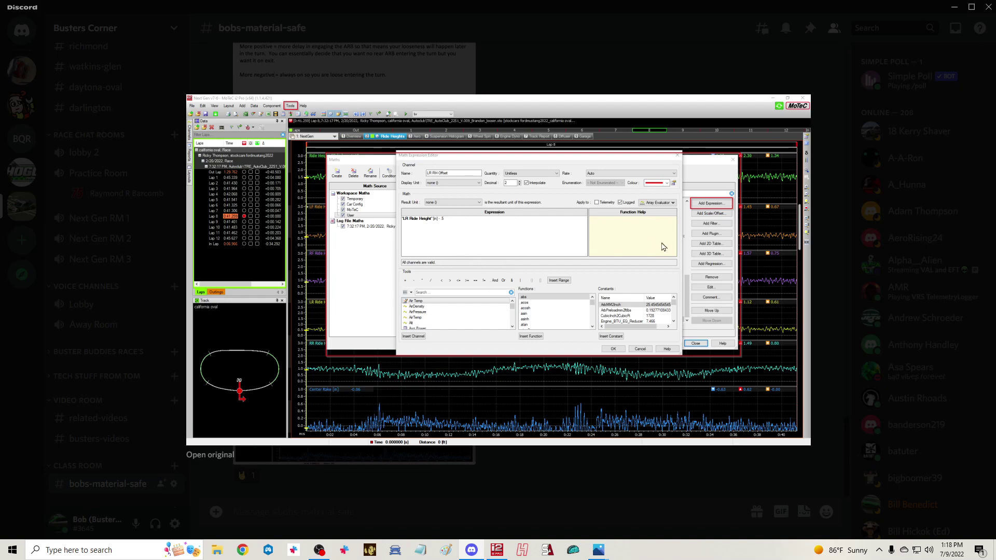
click(821, 195)
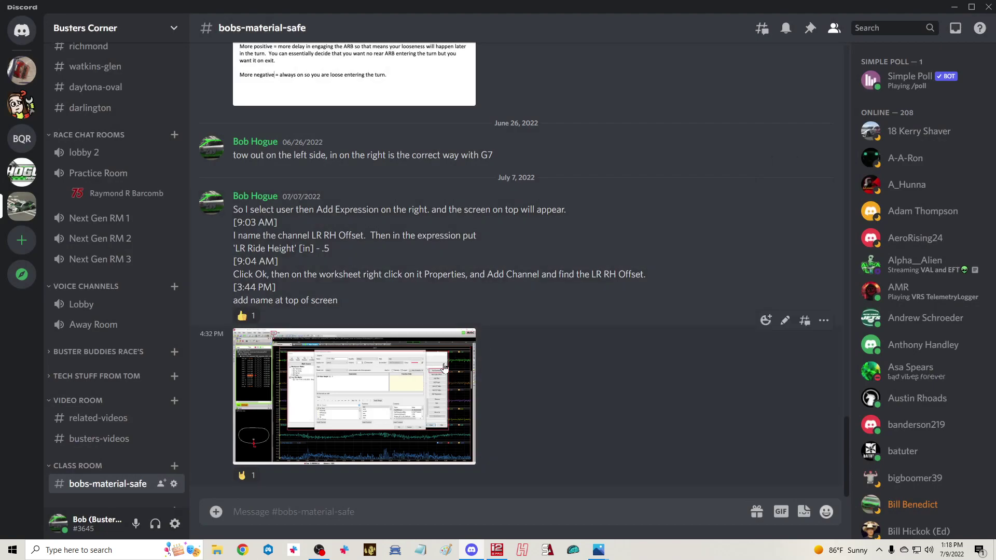
click(456, 353)
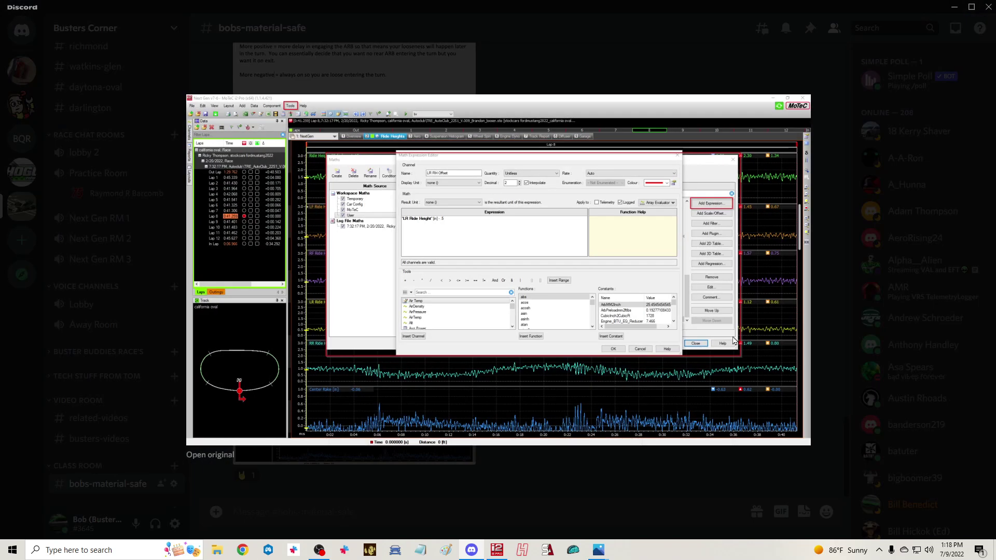
click(824, 144)
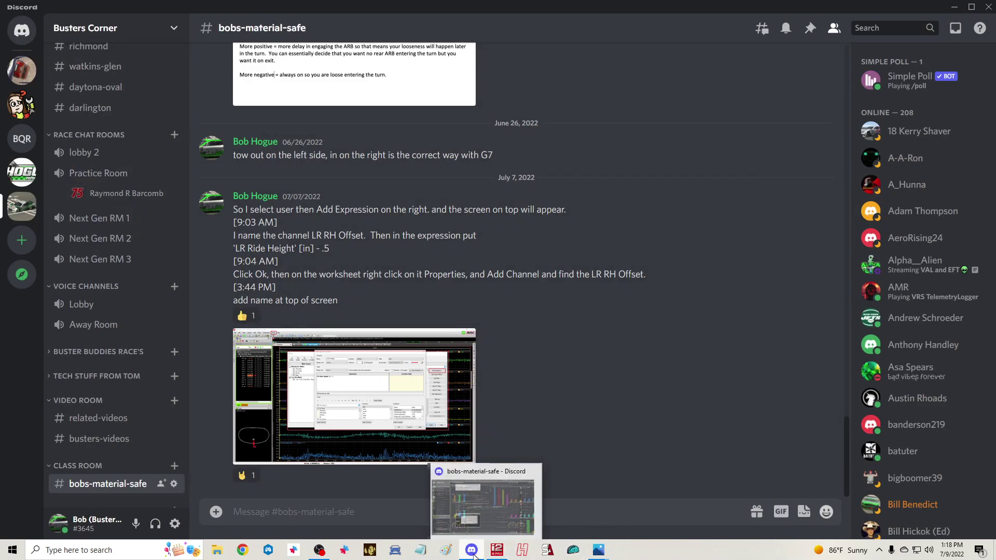
Close Discord, review the Diffuser and Garage worksheets, then show stint anylazer.jpg in Photos.
click(990, 8)
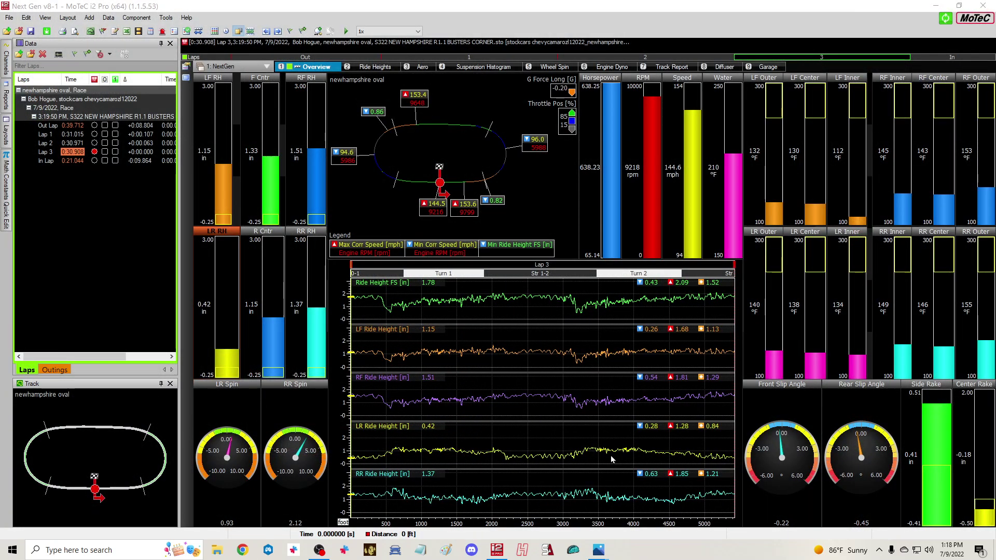
scroll(605, 311, up, 3)
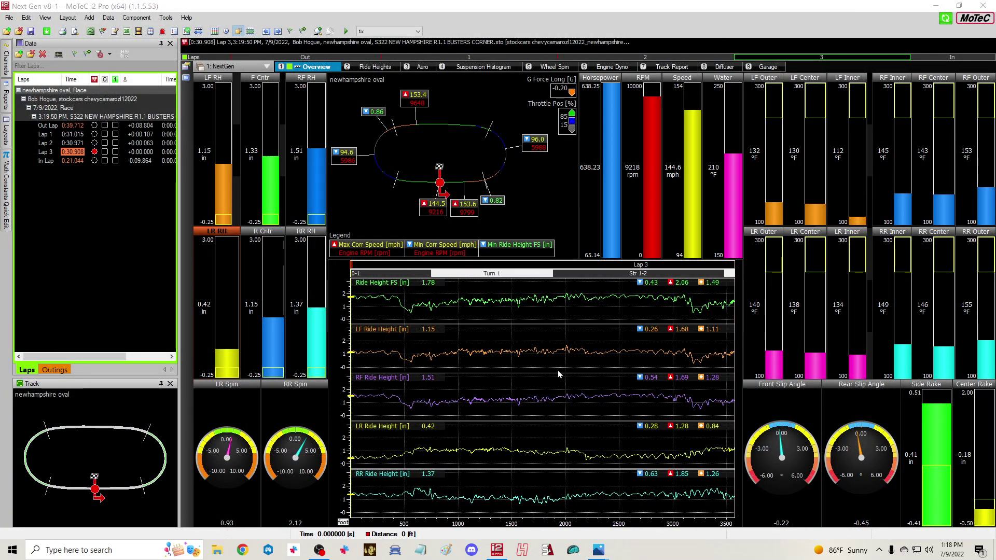
click(725, 68)
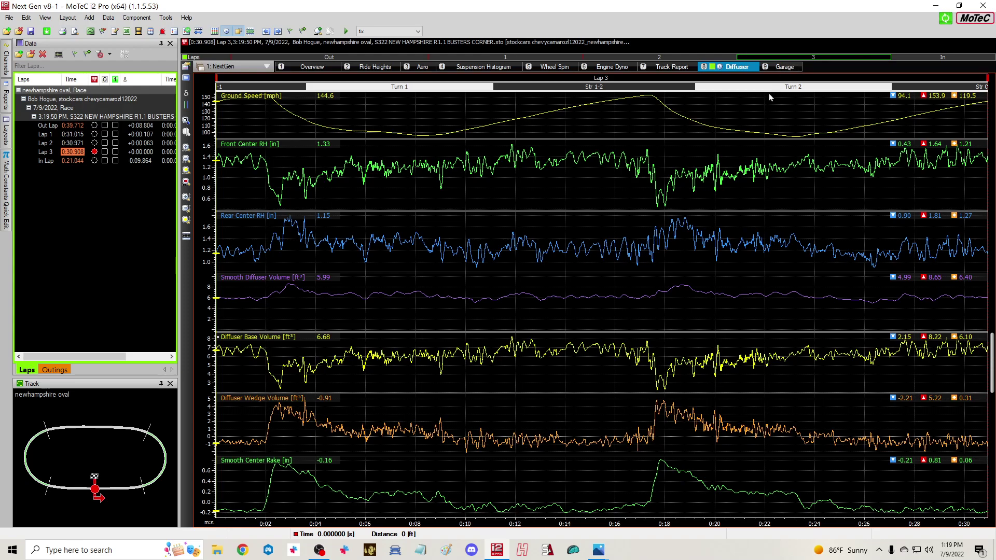
click(787, 69)
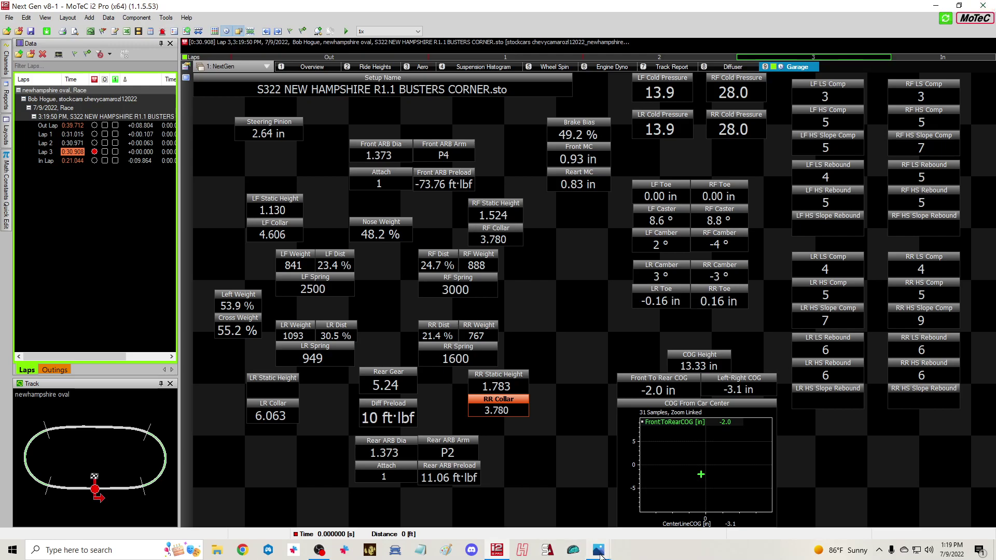
mouse_move(597, 540)
click(628, 493)
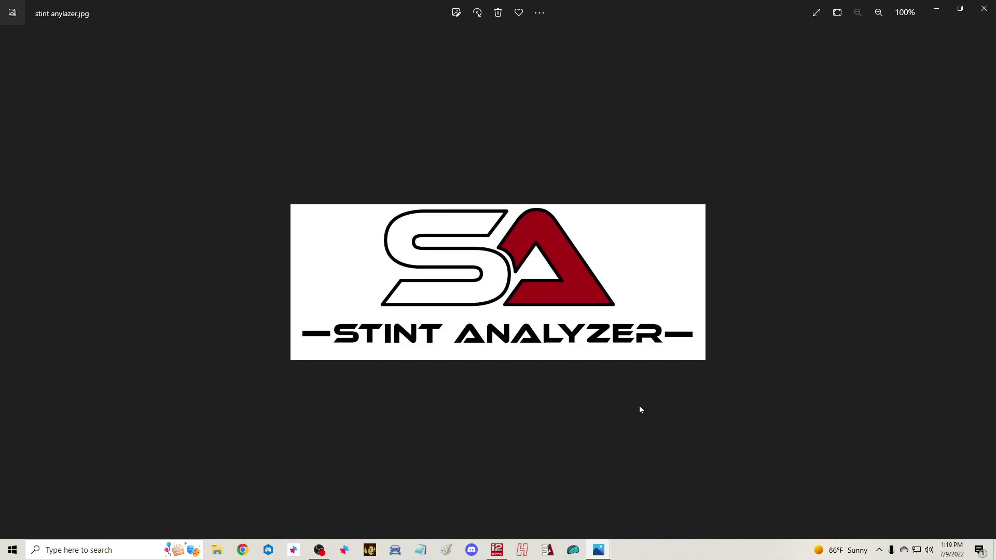
Bring the Stint Analyzer 2.2.0.6 window to the front.
click(549, 552)
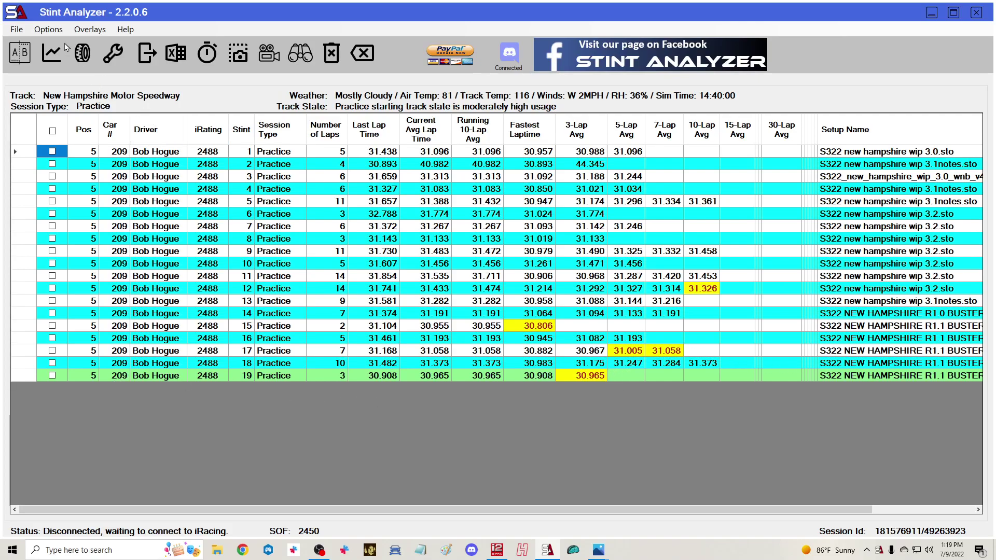
Uncheck Show Only My Stints in Options and scroll through all drivers' stints.
click(48, 30)
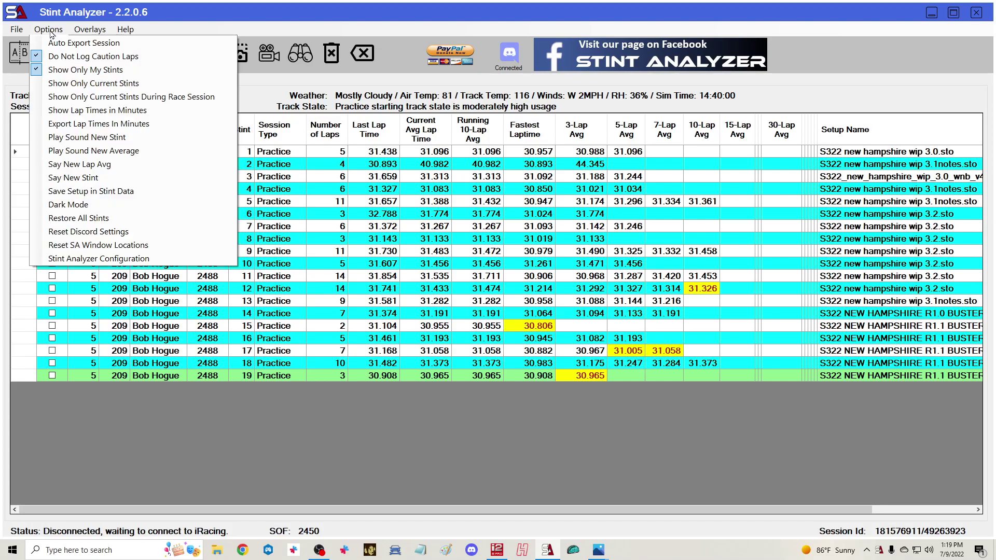
click(37, 70)
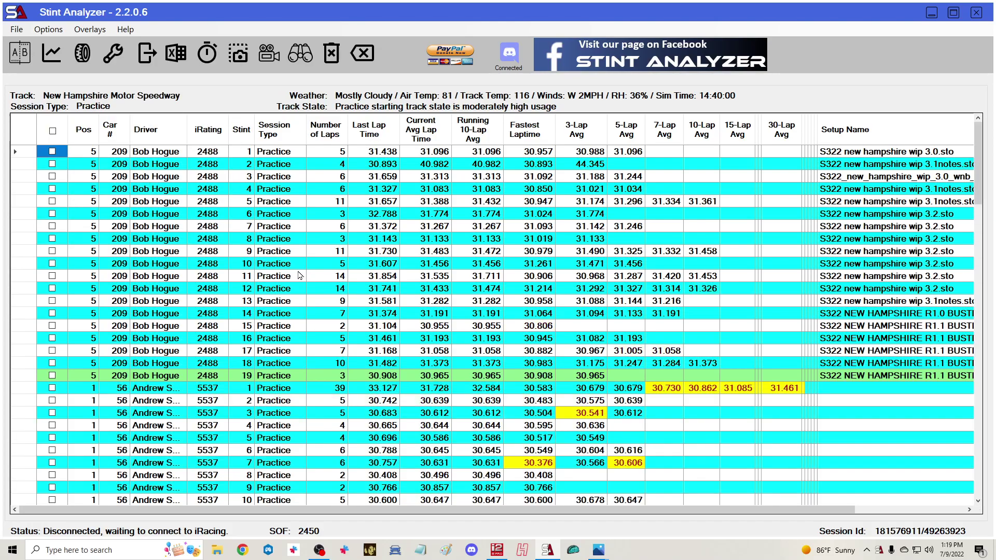
scroll(658, 400, down, 1)
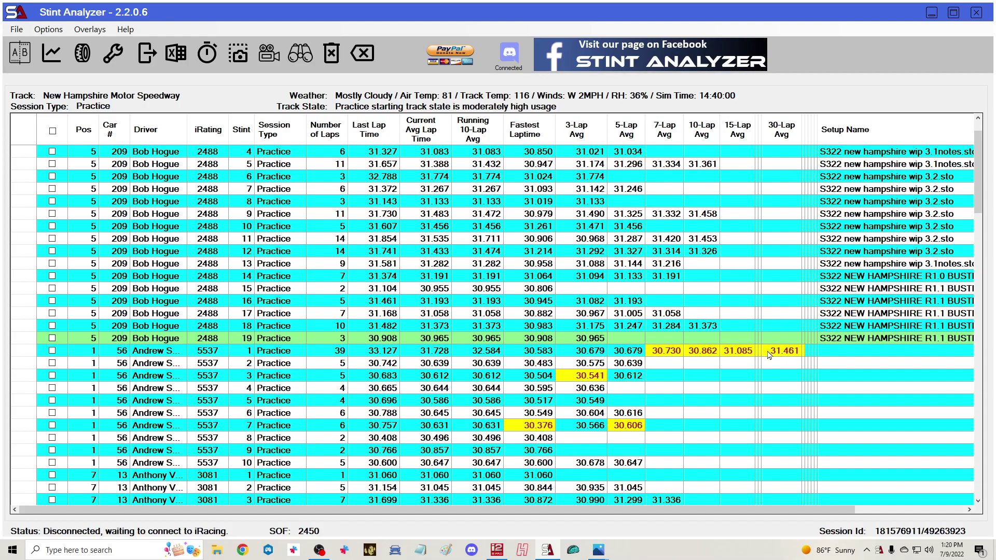
scroll(778, 363, down, 12)
scroll(763, 369, down, 10)
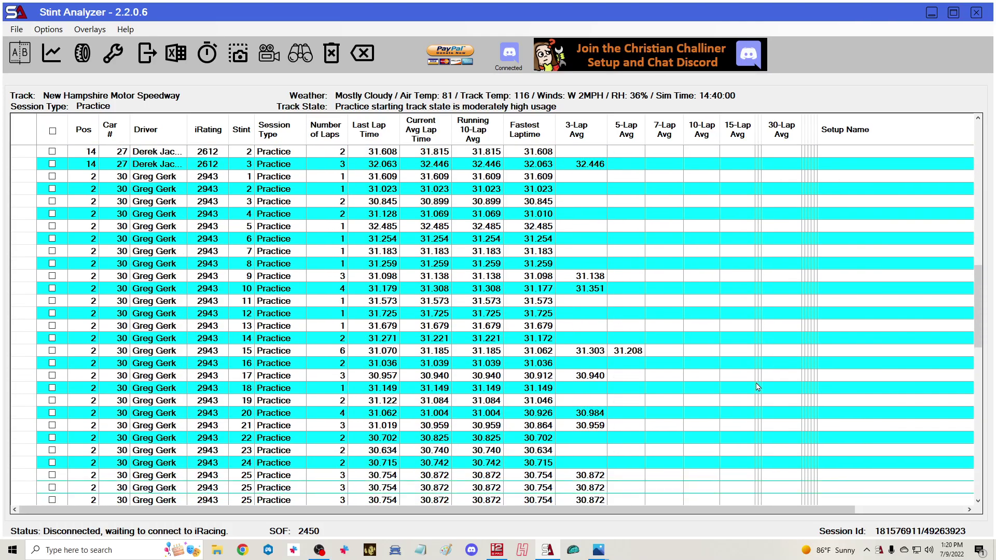
scroll(752, 373, up, 10)
scroll(748, 374, up, 10)
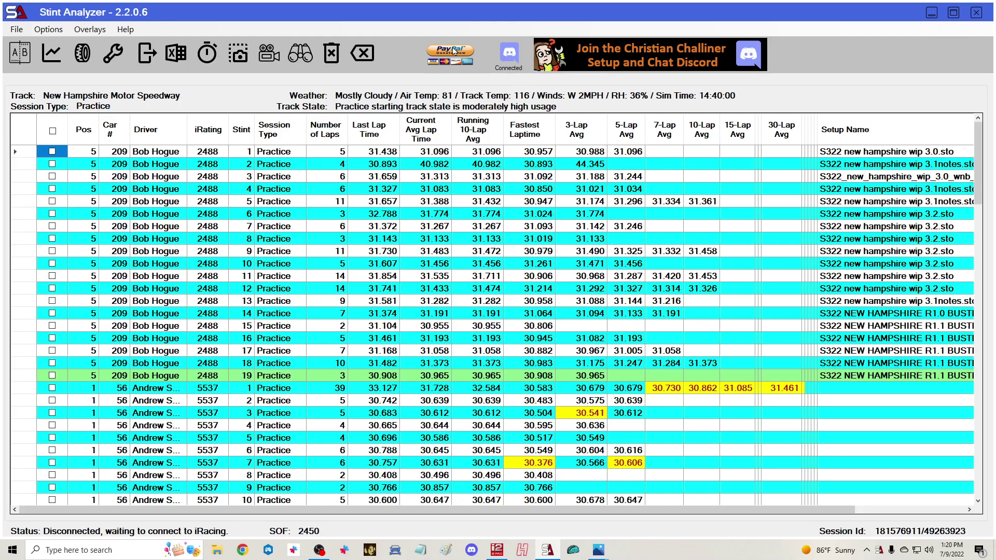
Minimize Stint Analyzer, then close the Photos logo viewer and MoTeC i2 Pro to reveal the desktop.
click(932, 17)
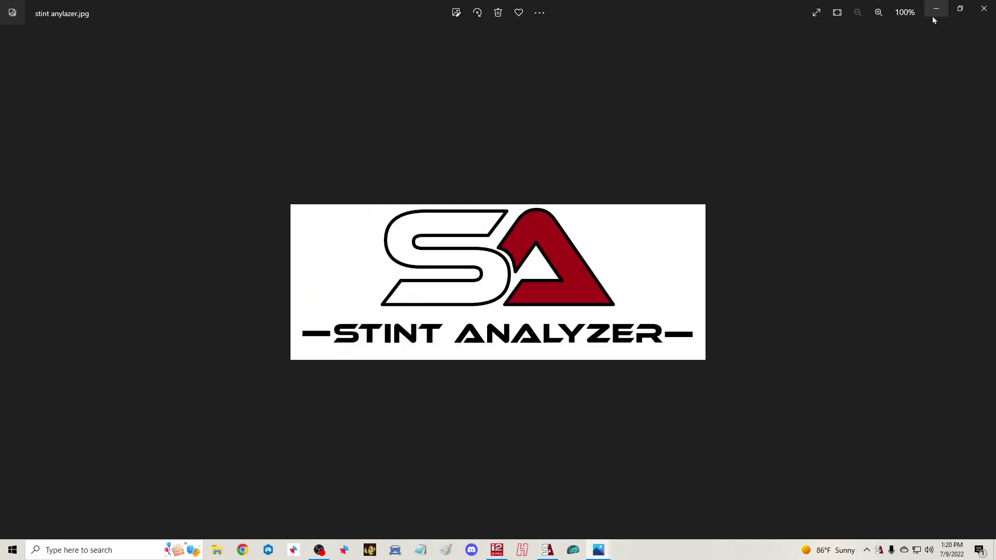
click(983, 9)
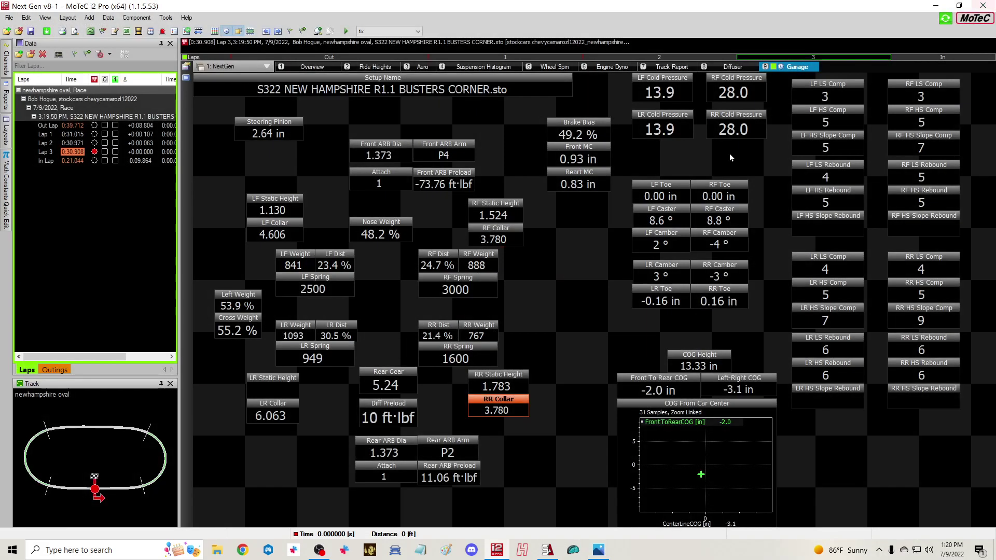
click(983, 6)
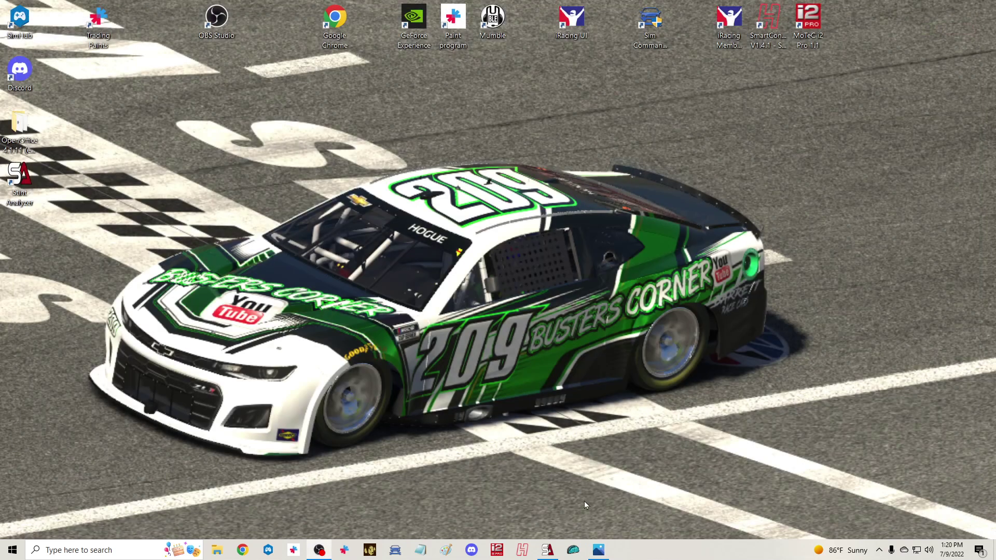